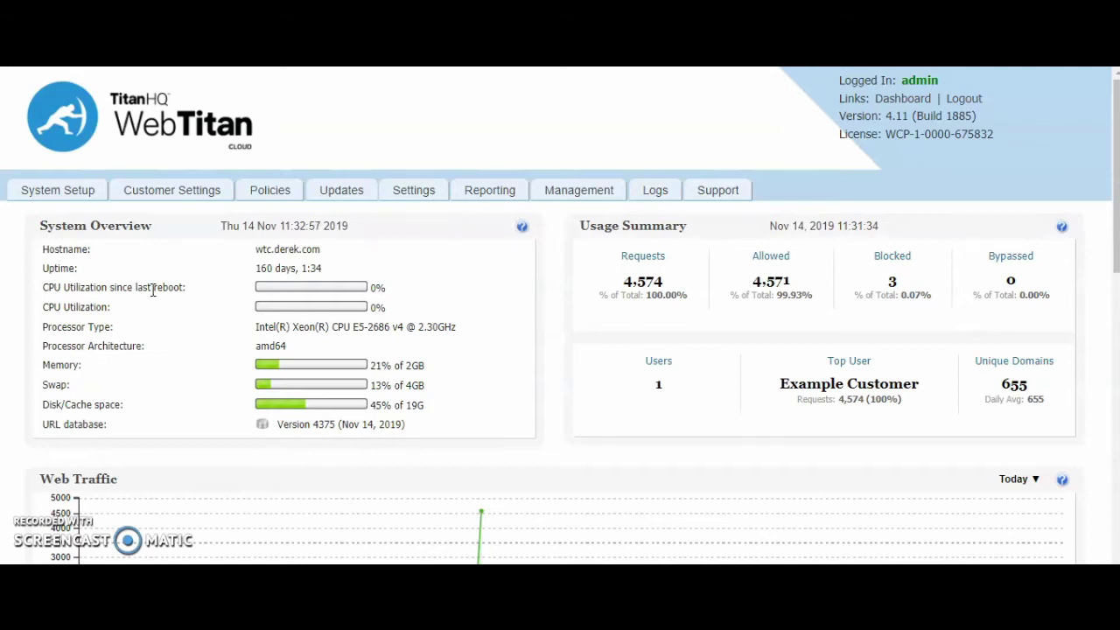
- Review the Interface Settings, including logo, page title, colour scheme and UI timeout options, and the Access Denied Global Template
left_click(414, 197)
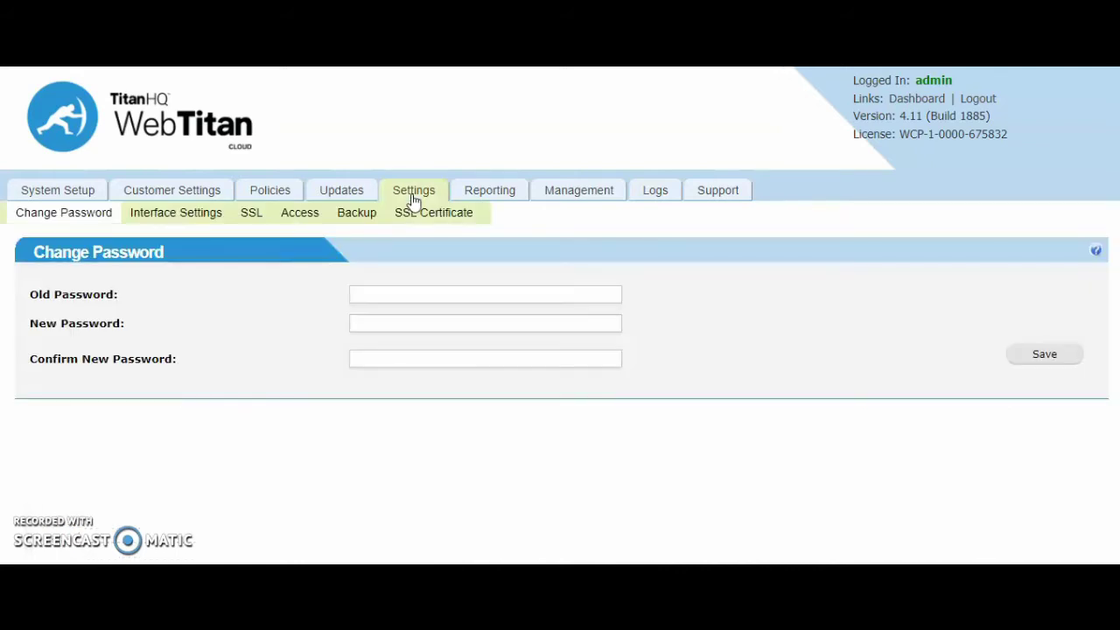
left_click(165, 220)
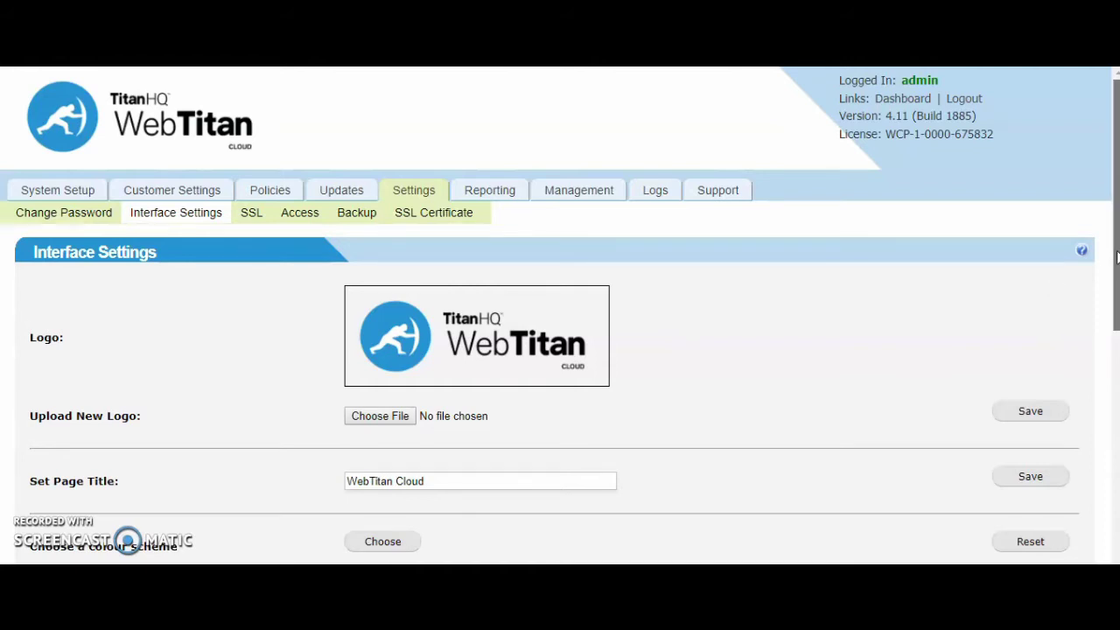
scroll(1117, 252, "down", 2)
scroll(1116, 252, "down", 1)
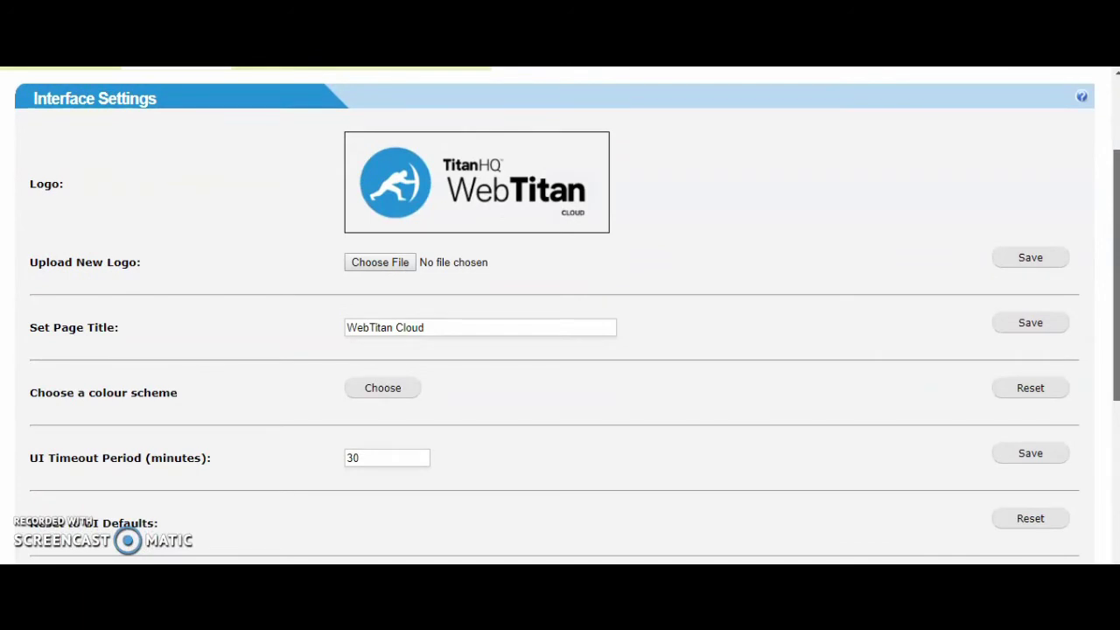
scroll(1116, 252, "down", 2)
scroll(1117, 493, "down", 4)
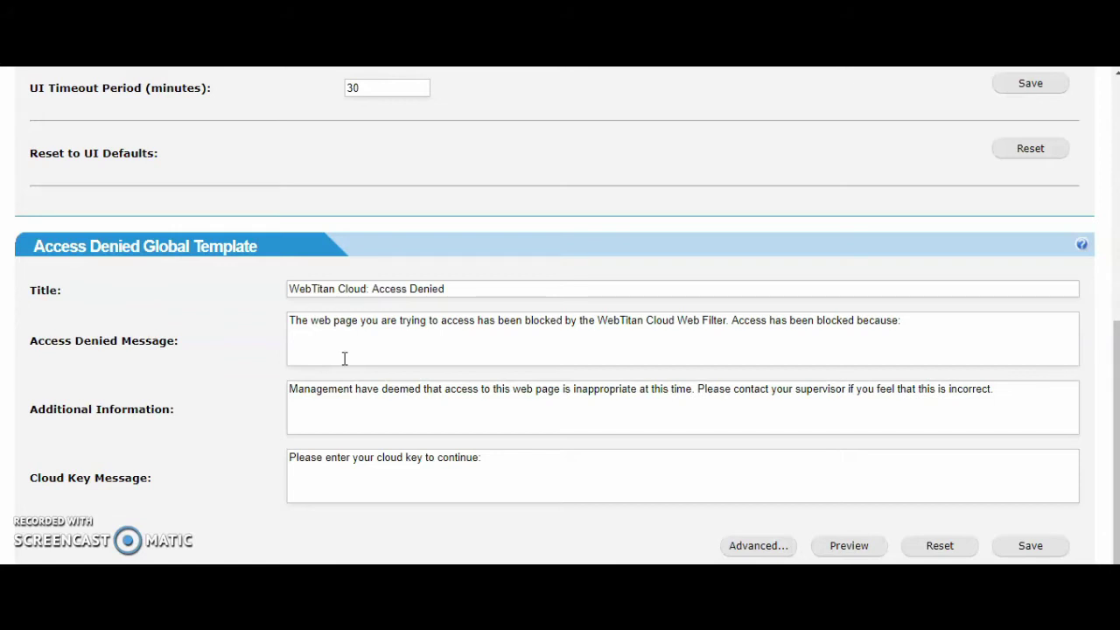
left_click_drag(1114, 350, 1111, 103)
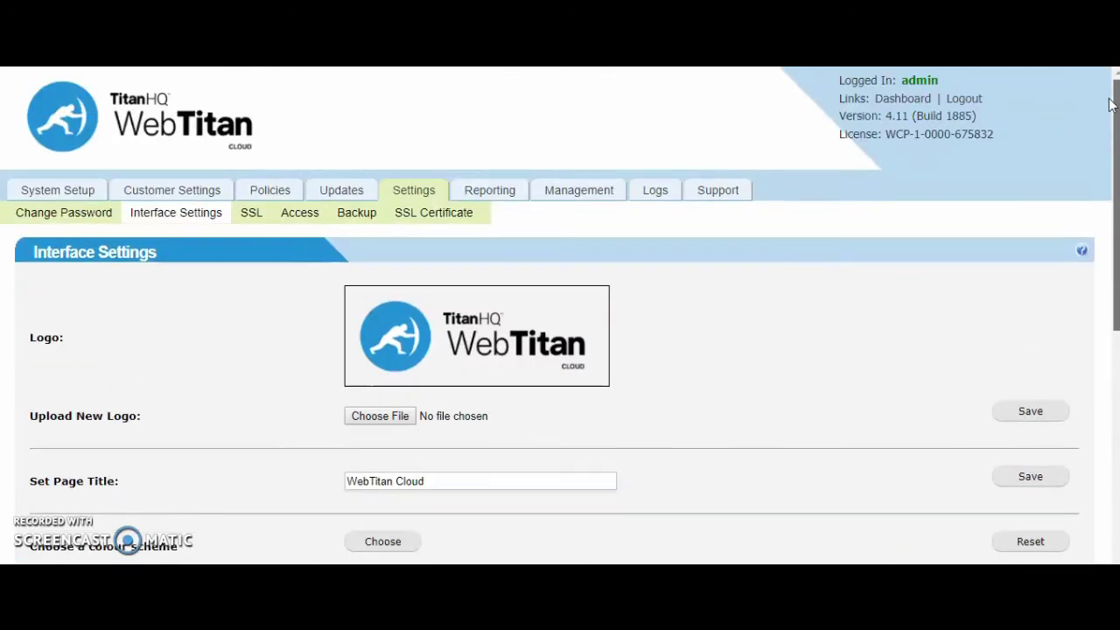
- Review the allowed and blocked website categories of the default filtering policy
left_click(272, 191)
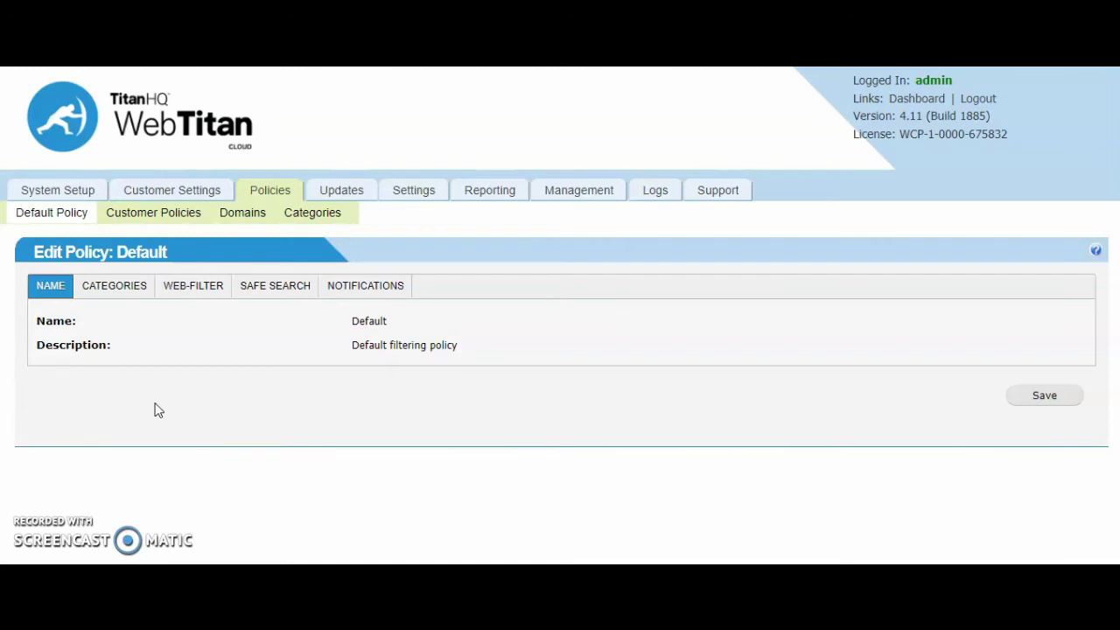
left_click(122, 297)
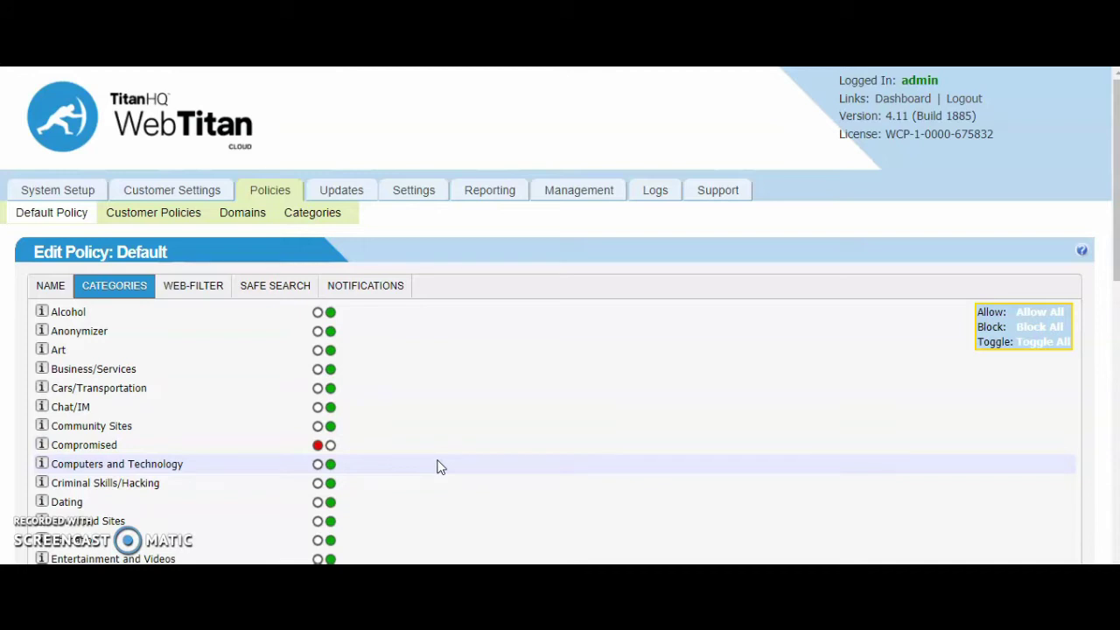
scroll(1116, 175, "down", 2)
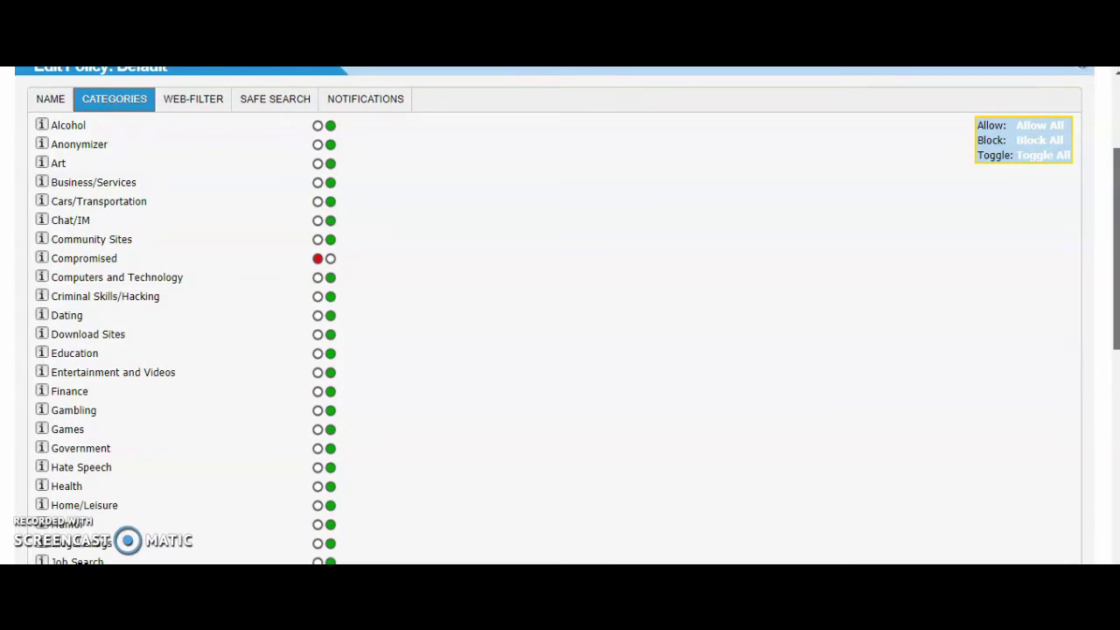
scroll(560, 315, "up", 2)
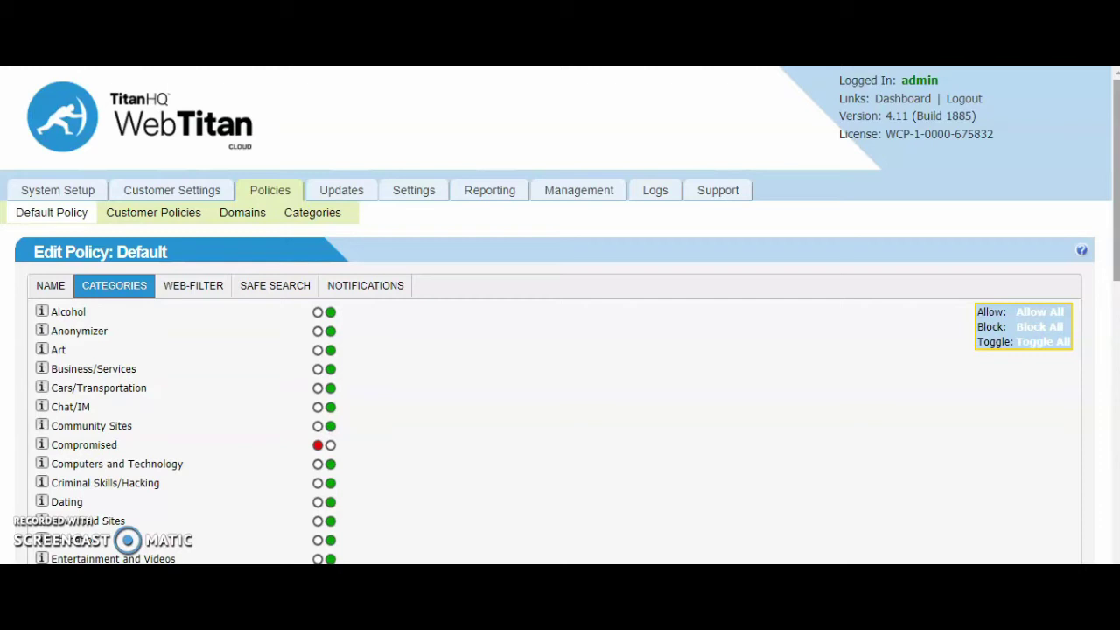
- Check the Safe Search options of the default policy, keeping On selected
left_click(259, 293)
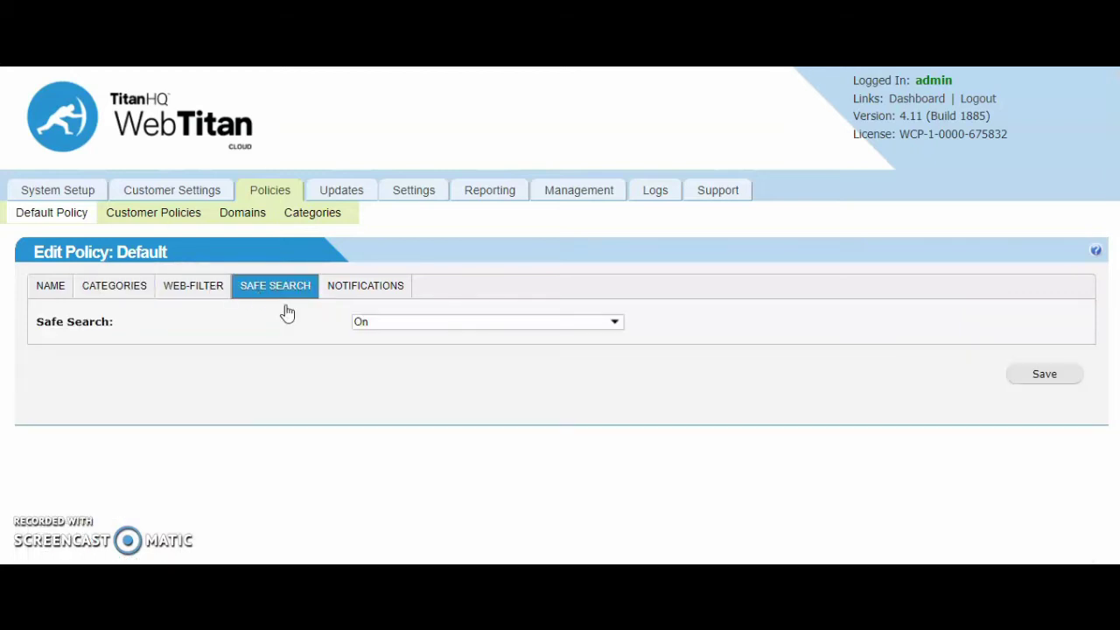
left_click(383, 327)
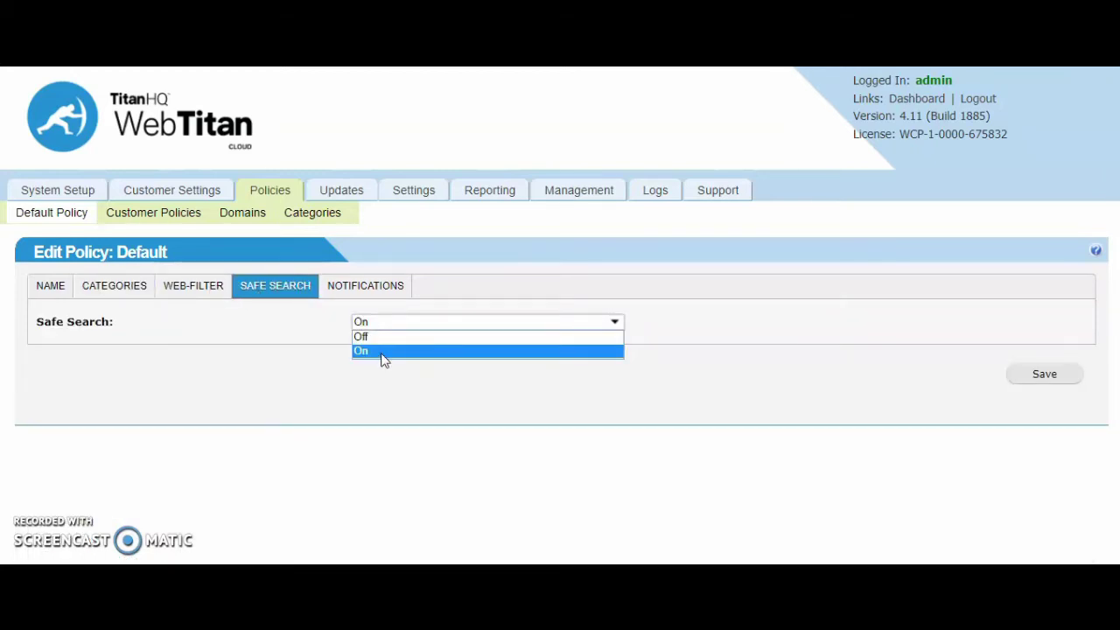
left_click(382, 355)
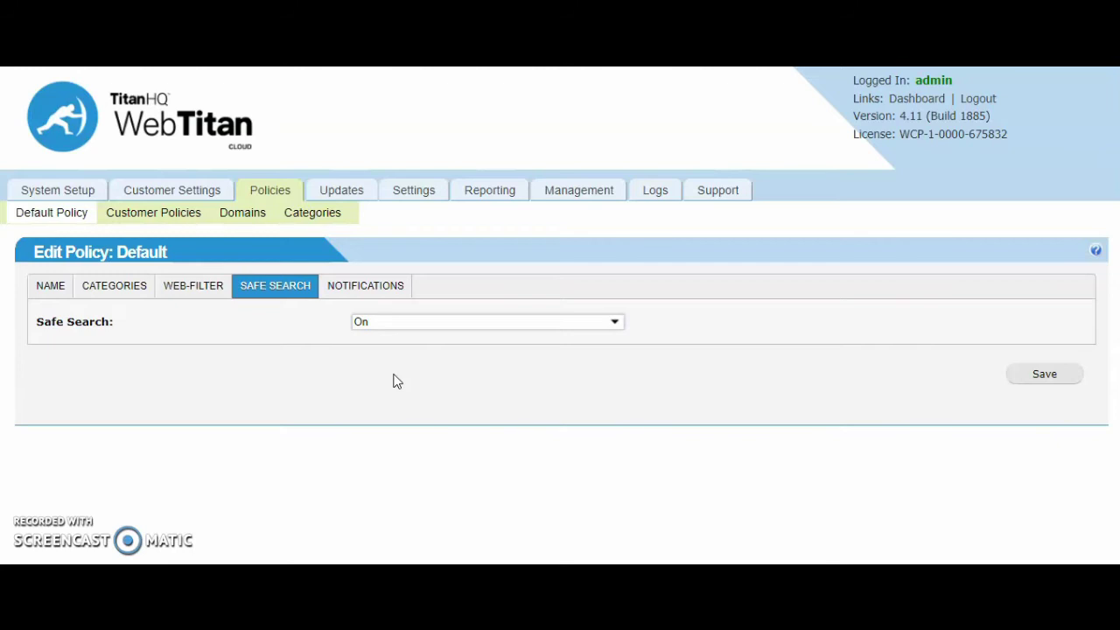
- View the default policy's notification settings, and open the whitelisted and blacklisted domains, discarding unsaved policy changes
left_click(351, 295)
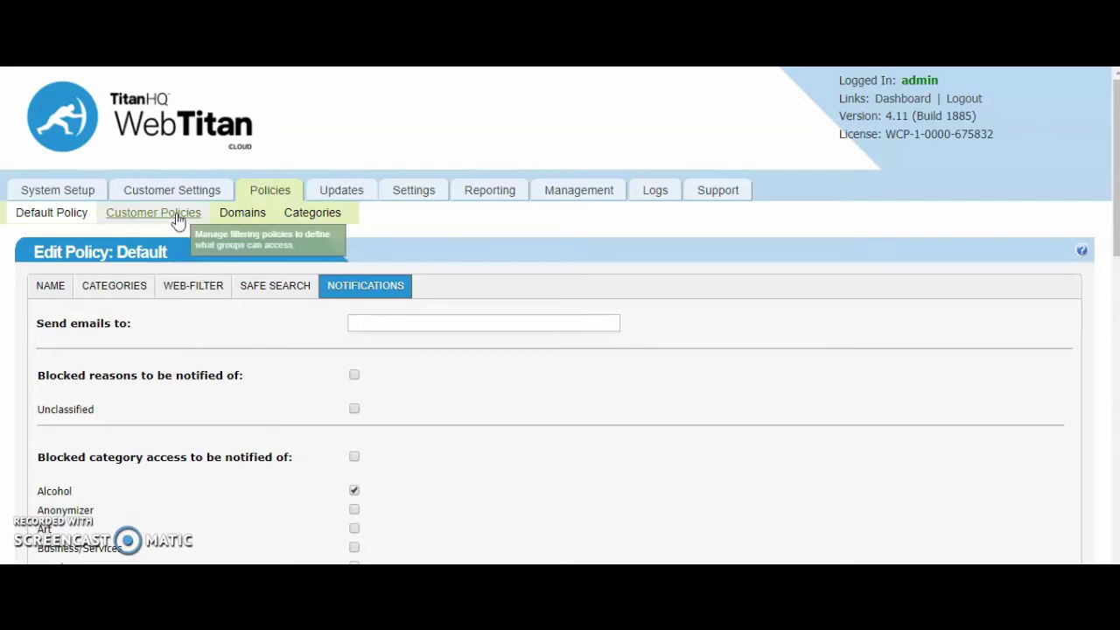
left_click(246, 211)
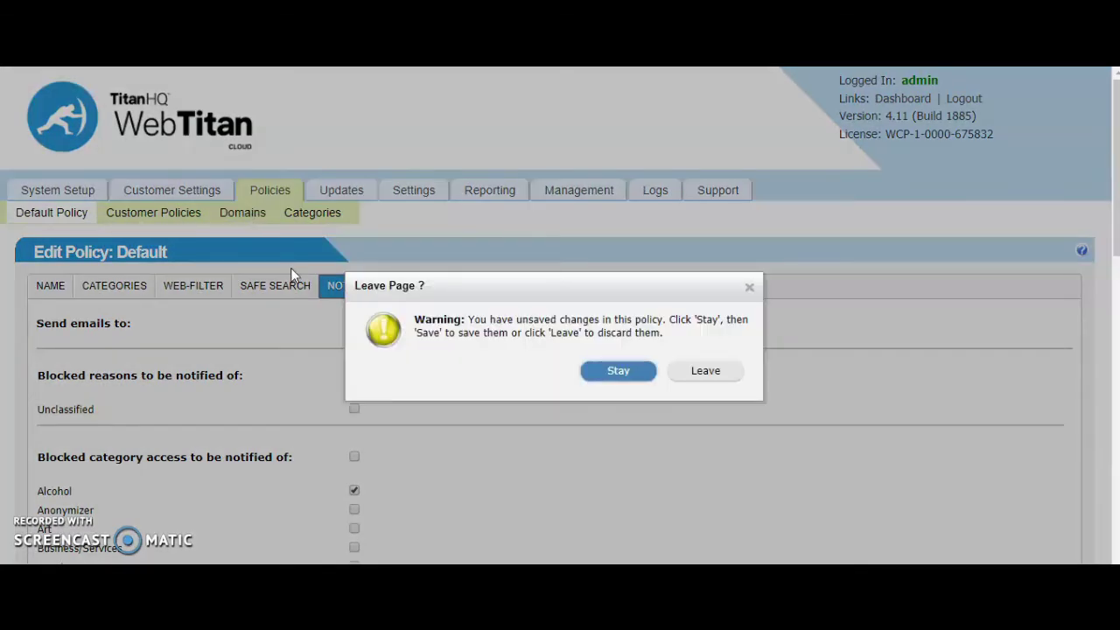
left_click(702, 373)
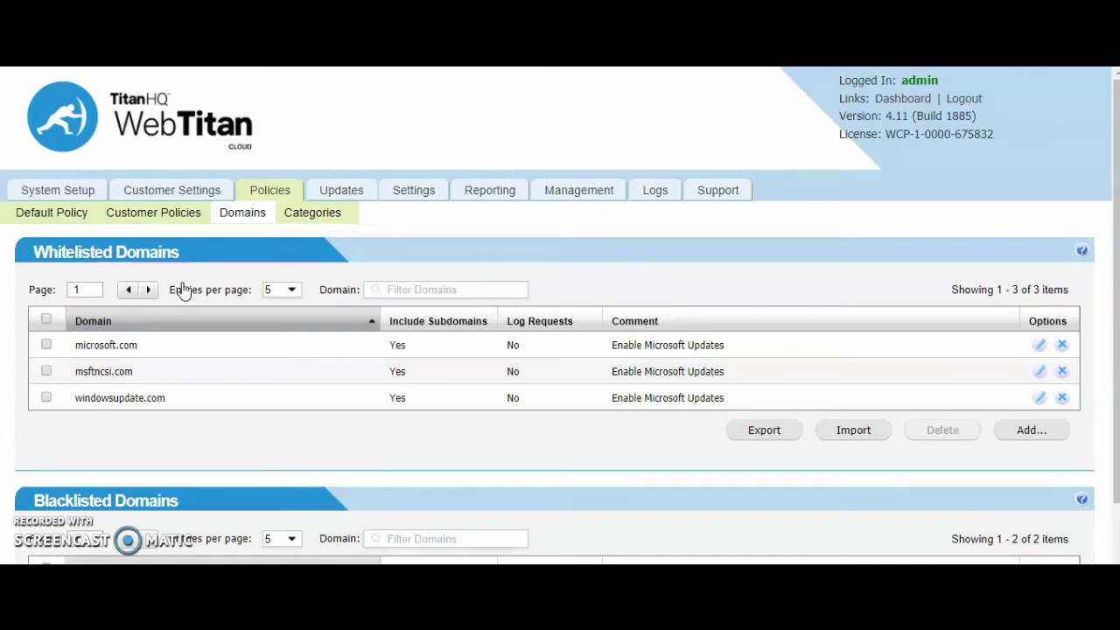
- Examine the fields and timezone choices for adding a customer account, and cancel without saving
left_click(173, 191)
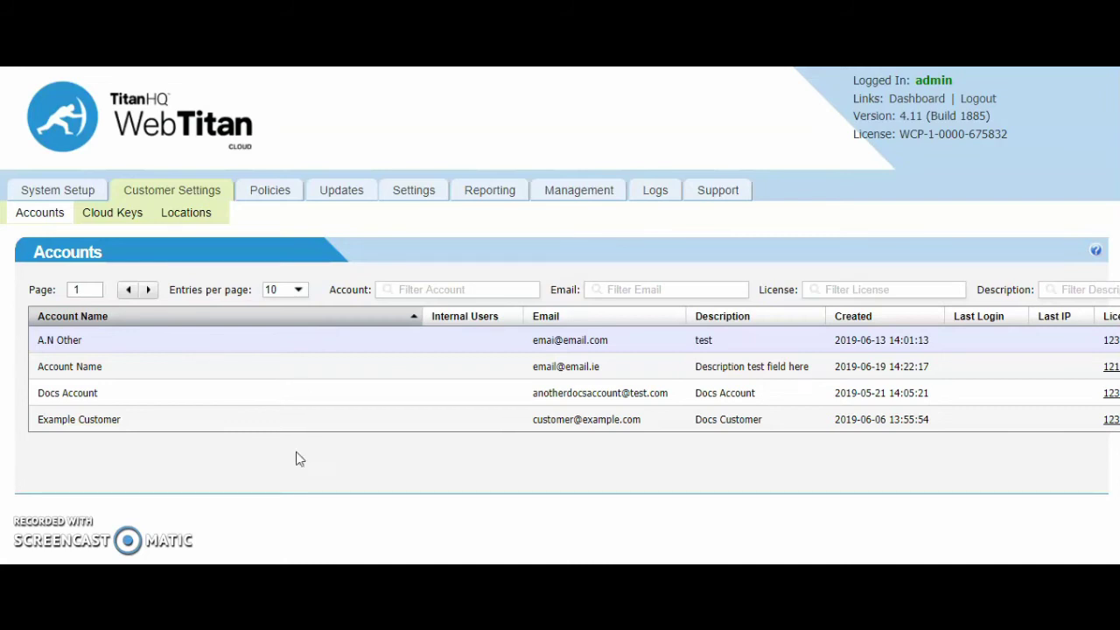
scroll(931, 463, "right", 5)
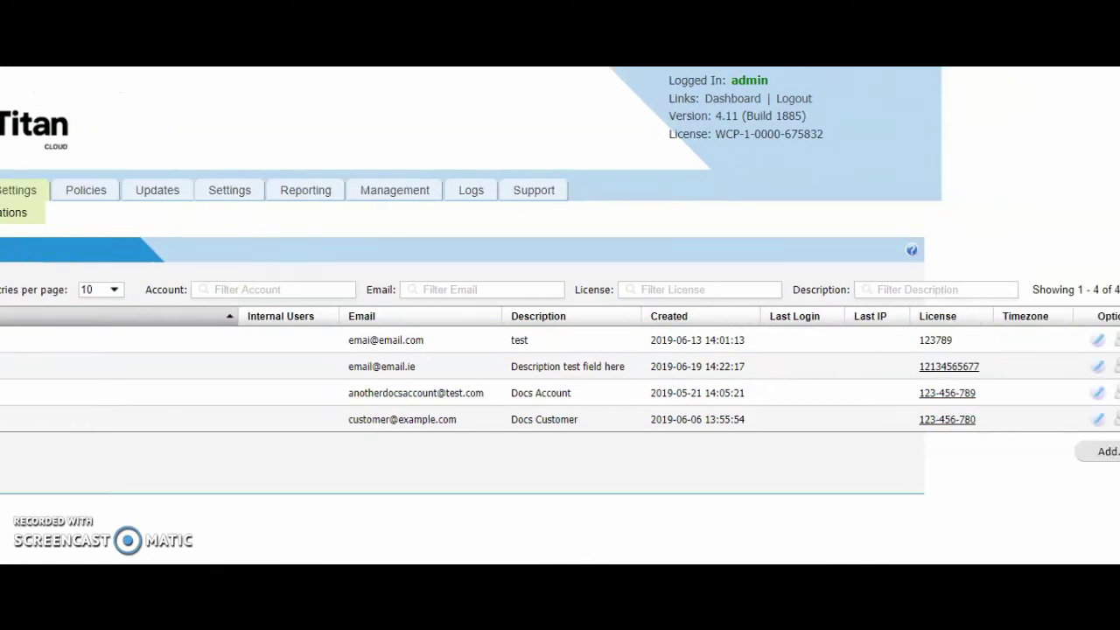
left_click(1073, 452)
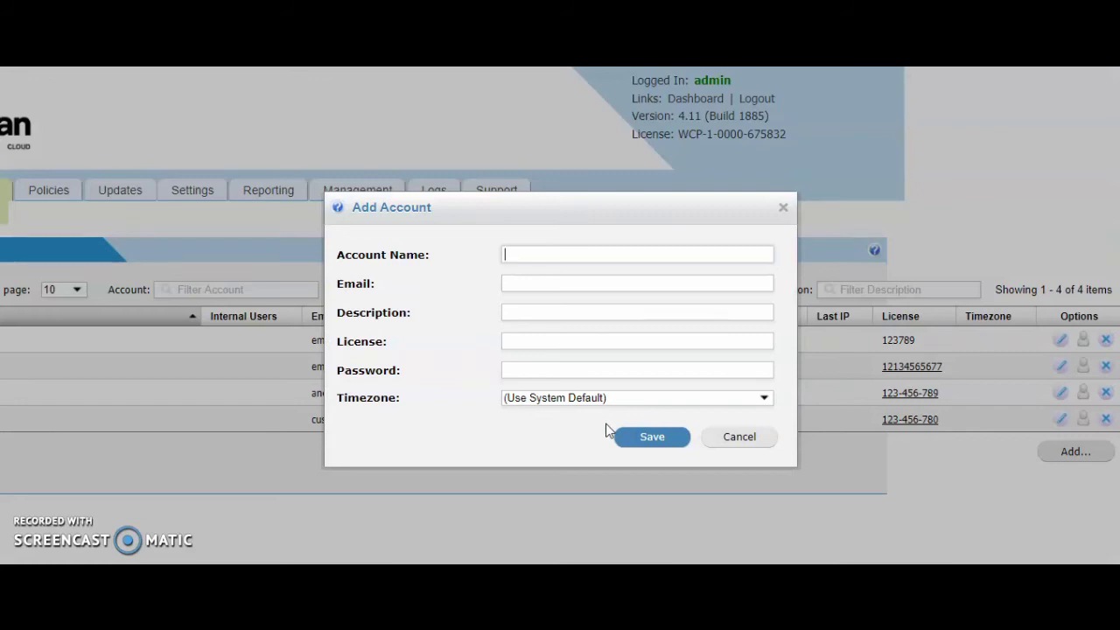
double_click(369, 313)
double_click(367, 341)
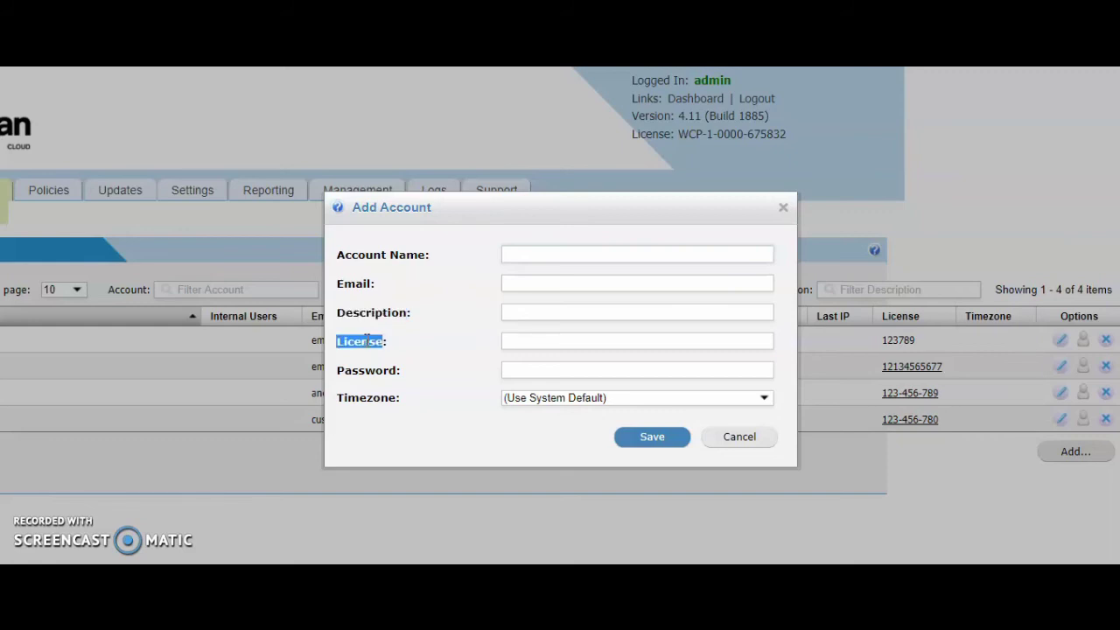
left_click(418, 348)
left_click(612, 398)
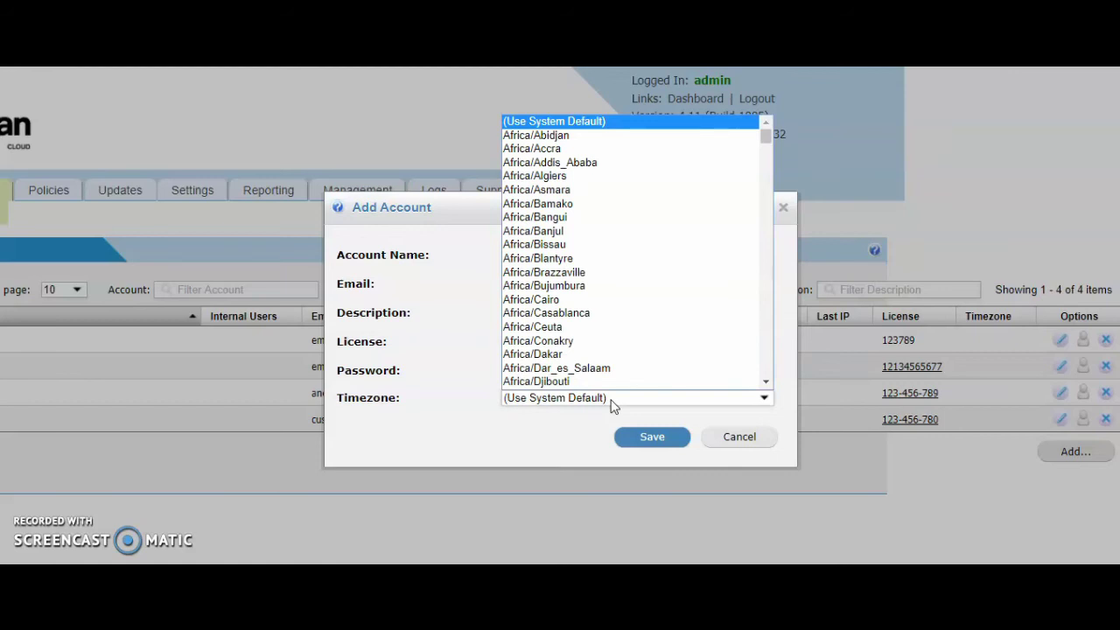
left_click_drag(765, 135, 765, 175)
left_click(418, 330)
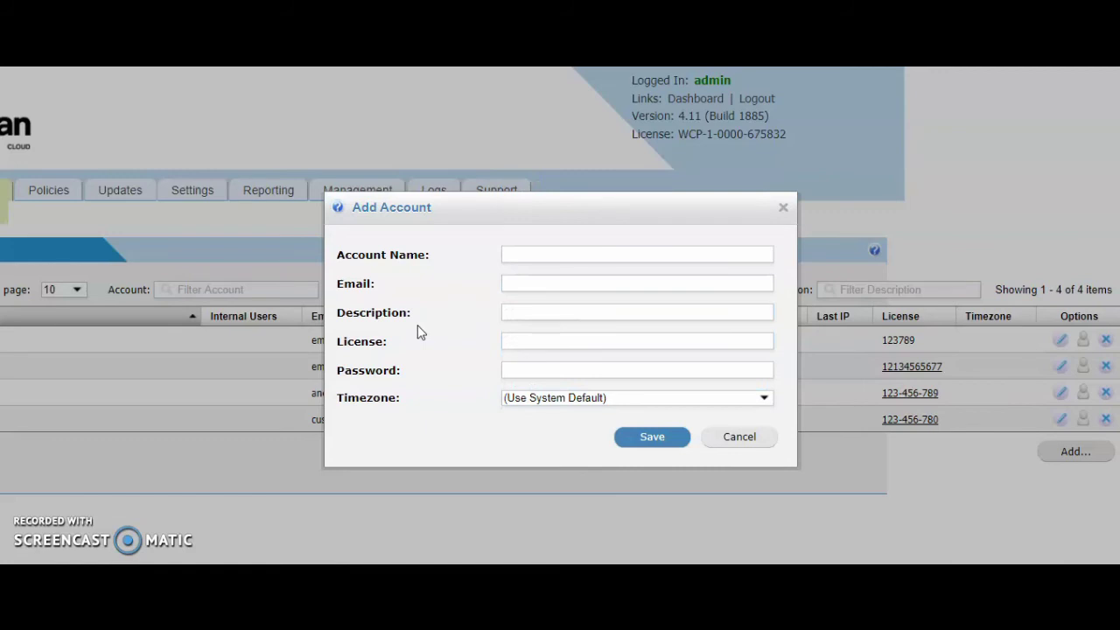
left_click(742, 440)
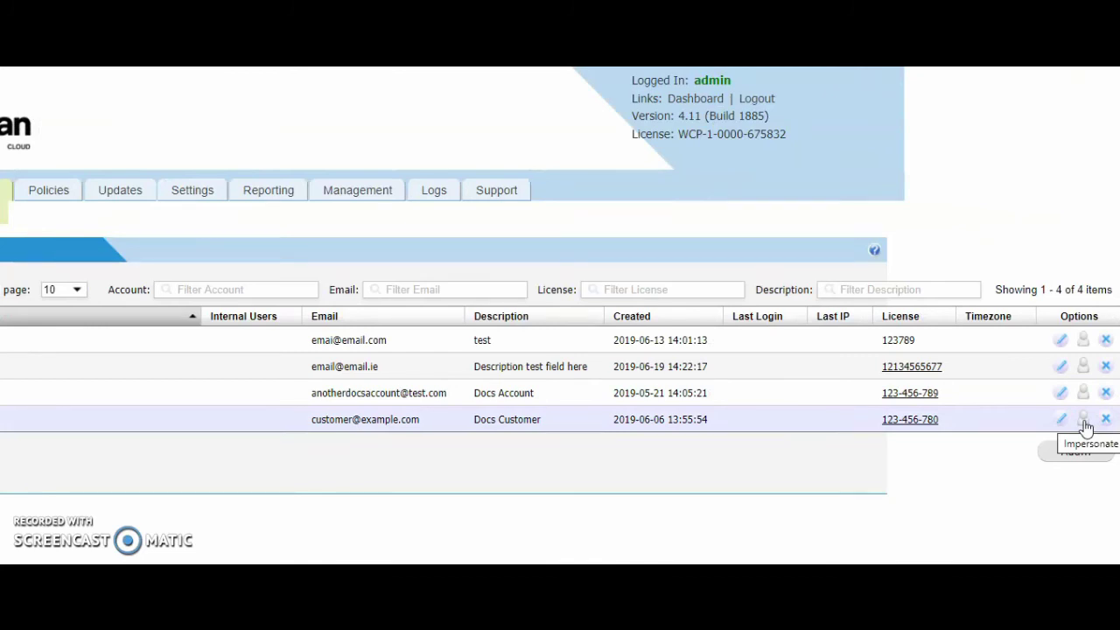
- Impersonate the Example Customer account to view its dashboard, and stop impersonating to return to the admin view
left_click(1086, 426)
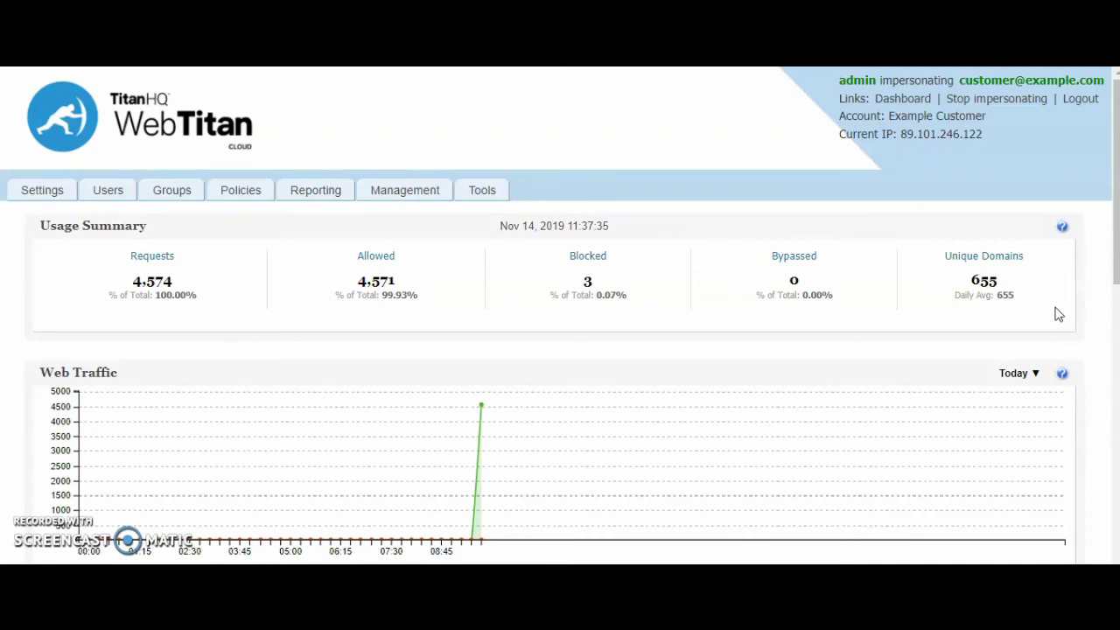
left_click(1001, 100)
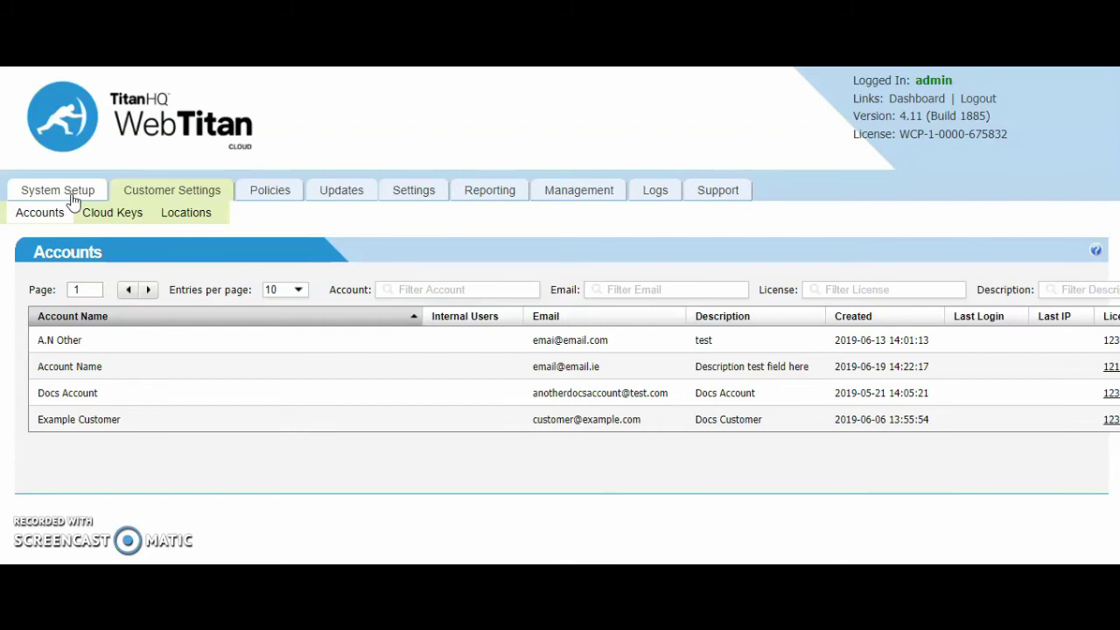
- View the licensing details in the system setup and the email settings of the network configuration
left_click(73, 200)
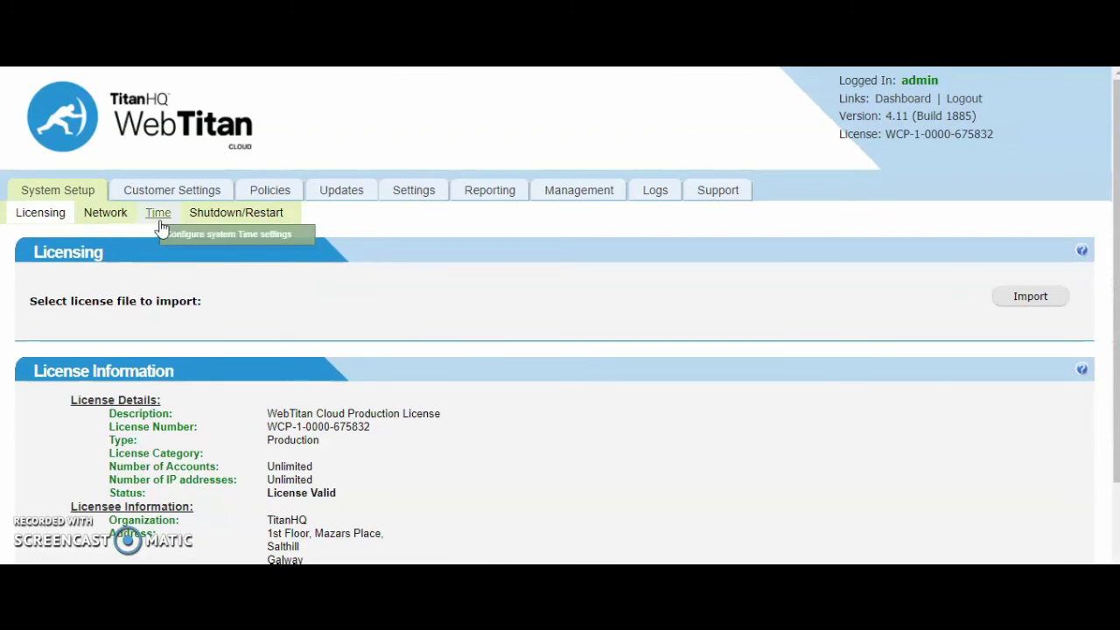
left_click(107, 219)
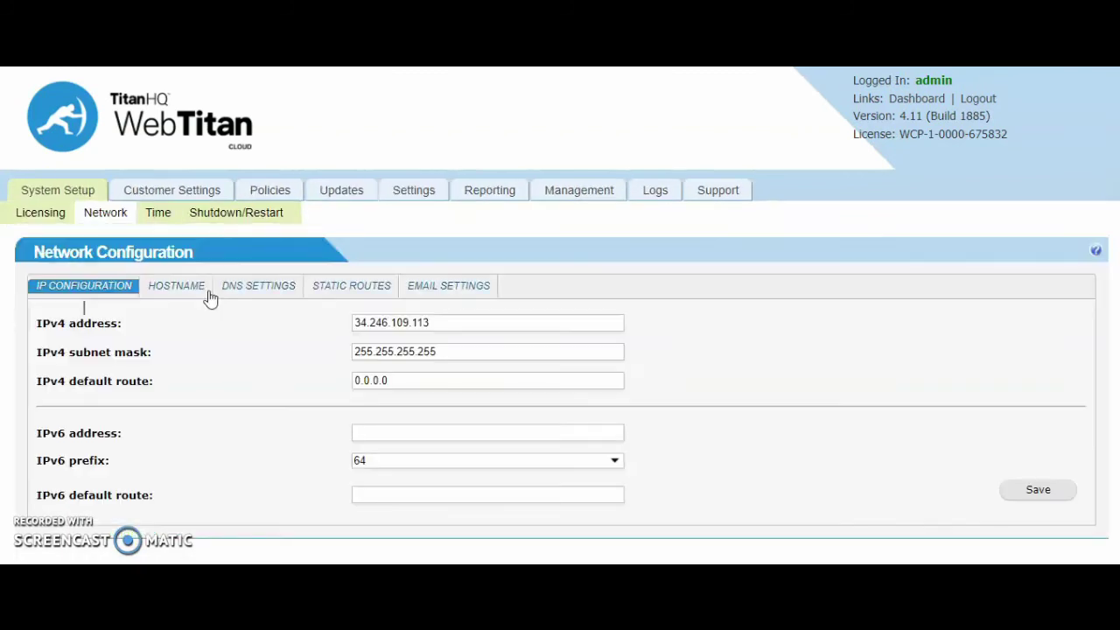
left_click(433, 294)
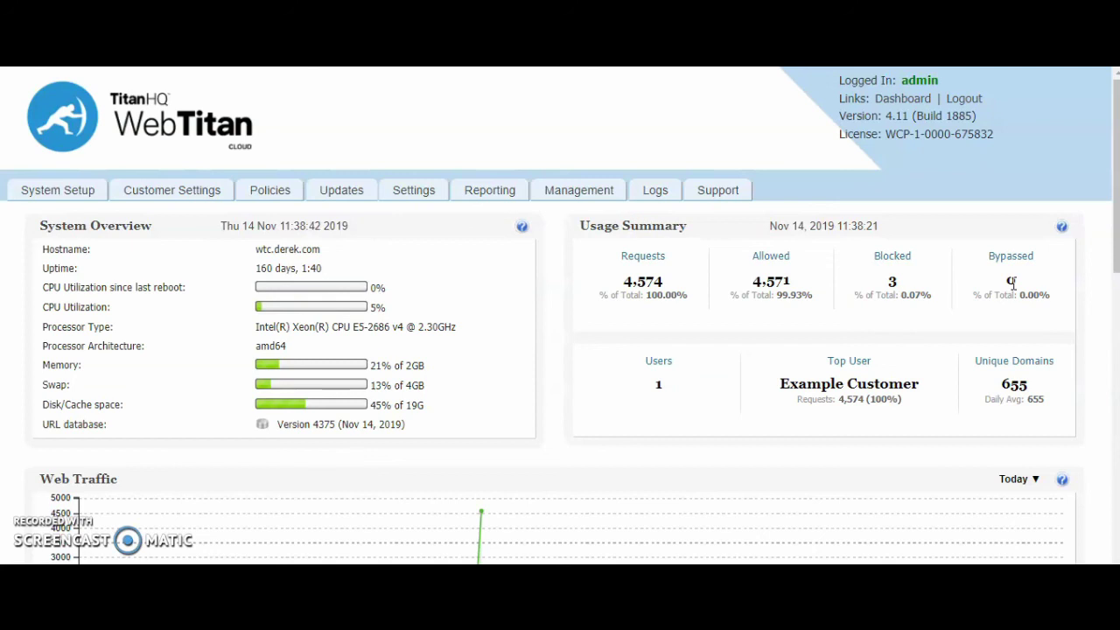
- Review the admin dashboard's usage summary, web traffic graph and period choices, and the top blocked and allowed categories, domains and users
scroll(1012, 281, "down", 2)
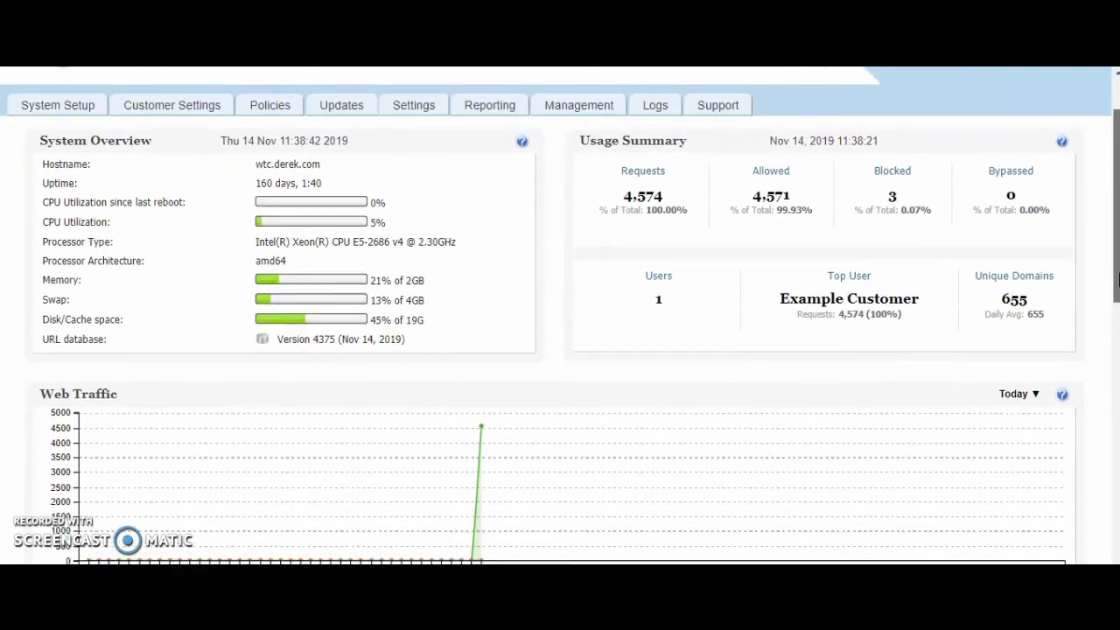
scroll(473, 411, "down", 1)
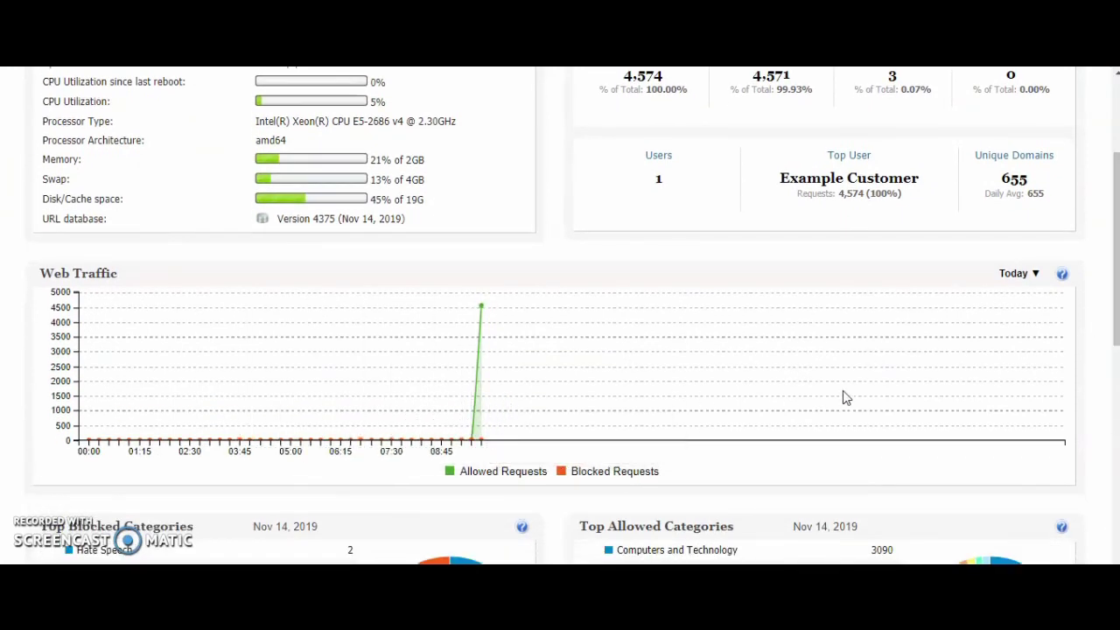
left_click(1014, 274)
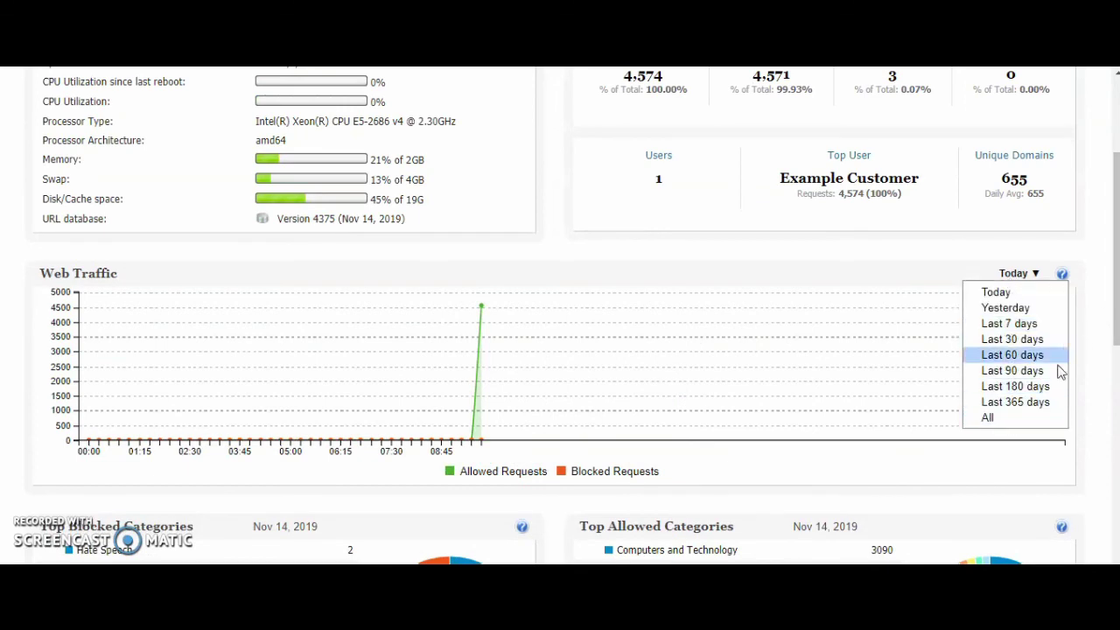
scroll(1051, 375, "down", 3)
scroll(560, 315, "down", 2)
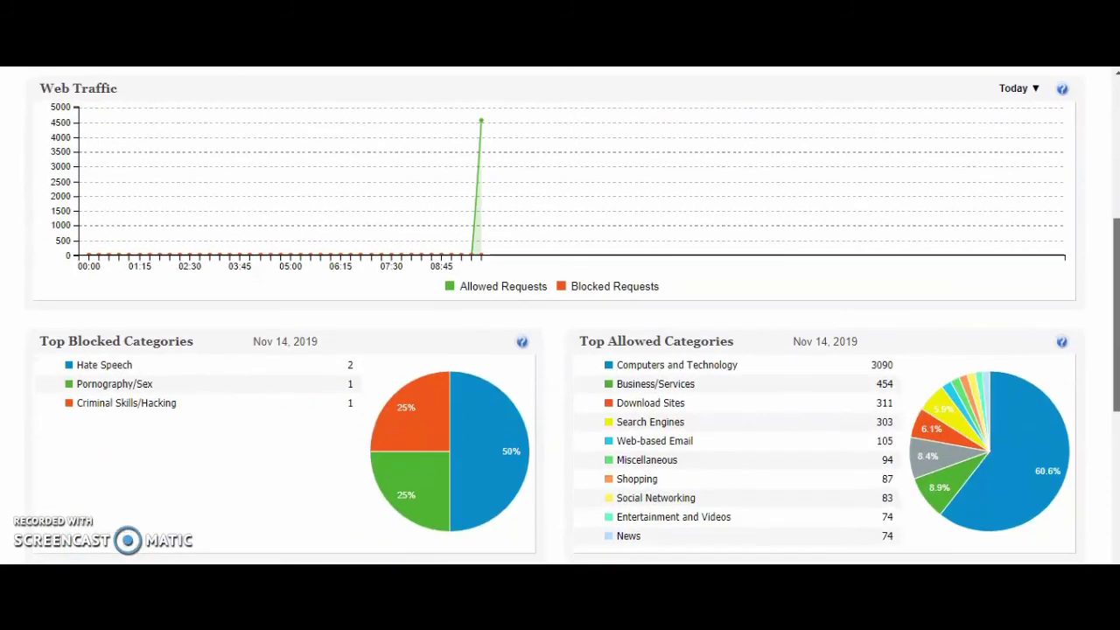
scroll(560, 315, "down", 3)
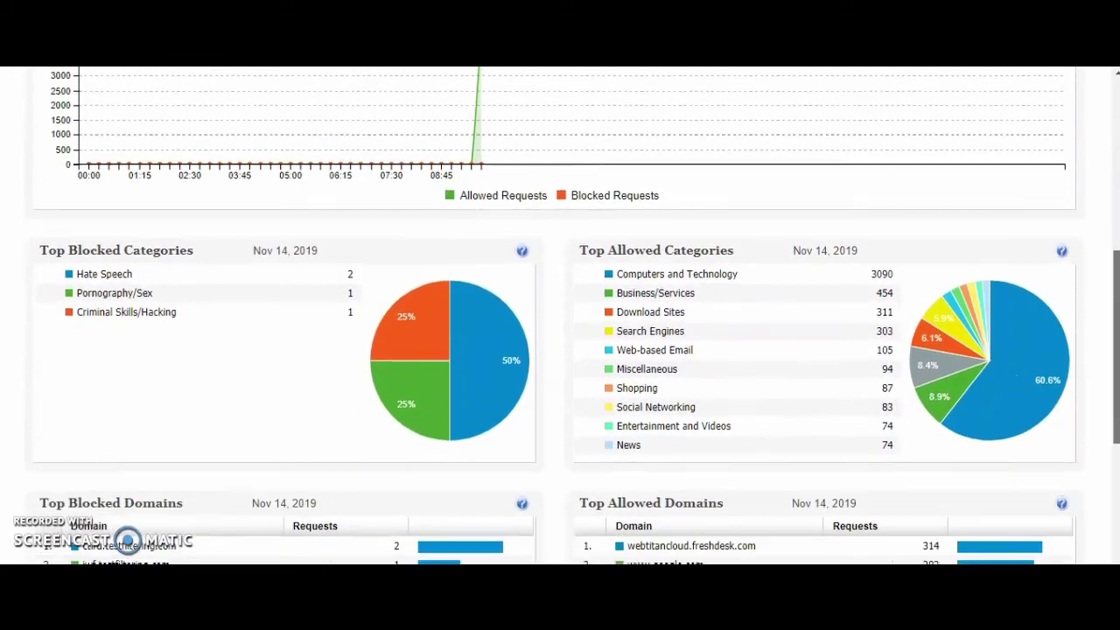
scroll(1118, 511, "down", 3)
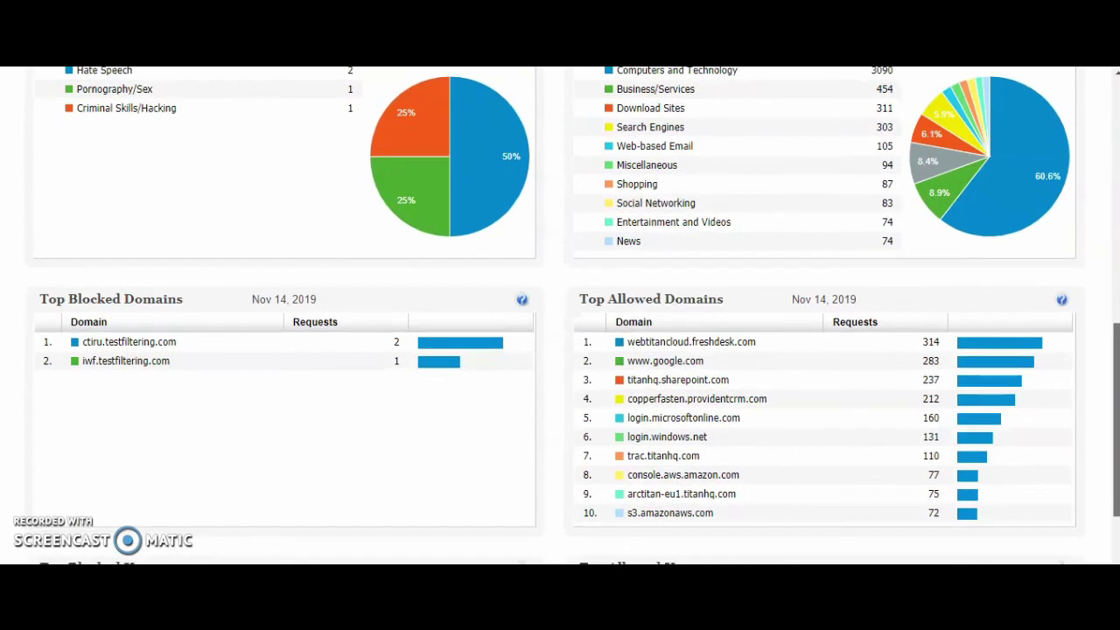
left_click_drag(1118, 510, 1117, 512)
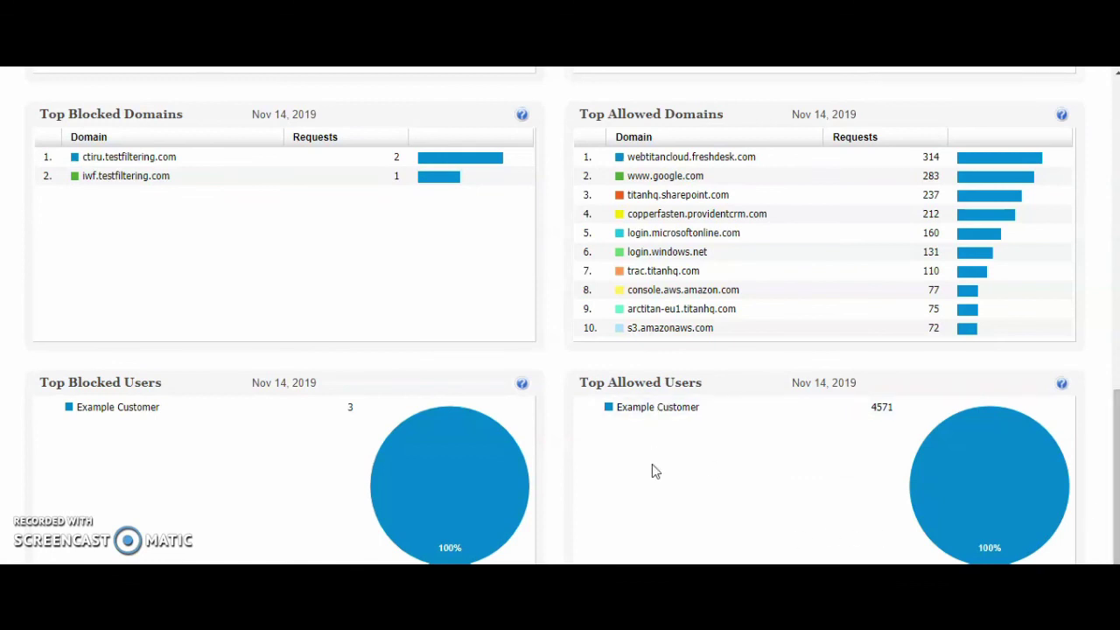
left_click_drag(1111, 453, 1114, 131)
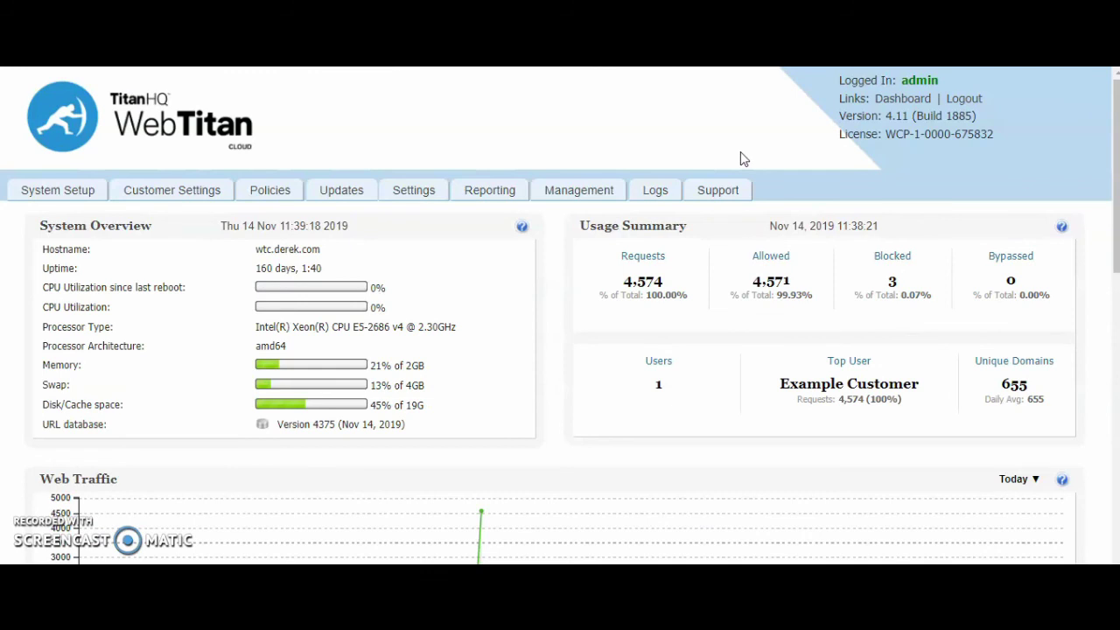
- Open the list of customer accounts in the Customer Settings
left_click(183, 193)
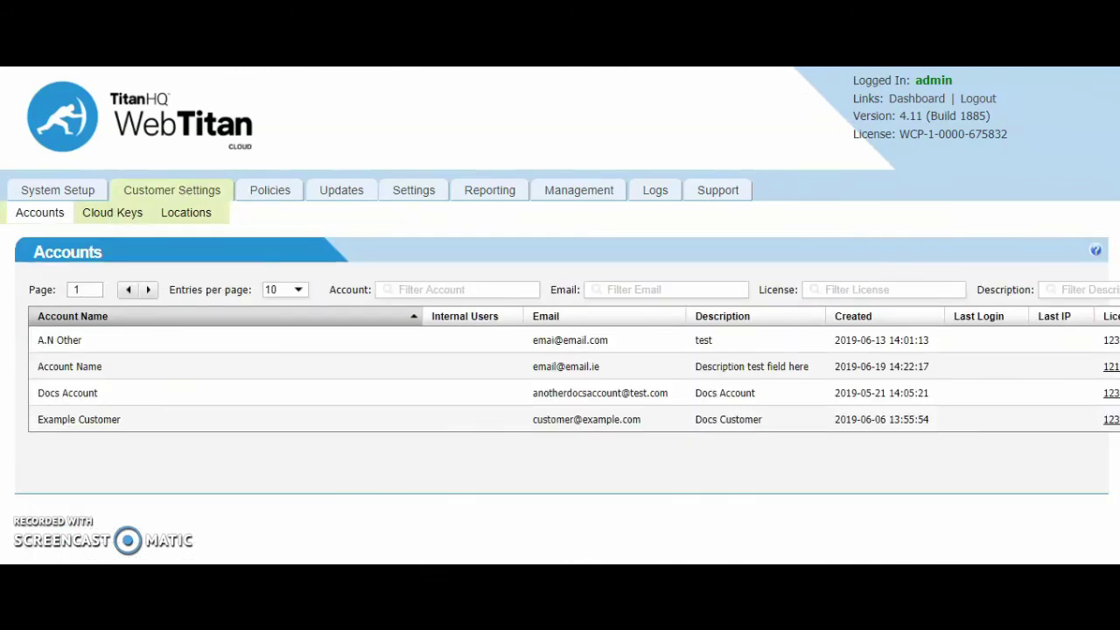